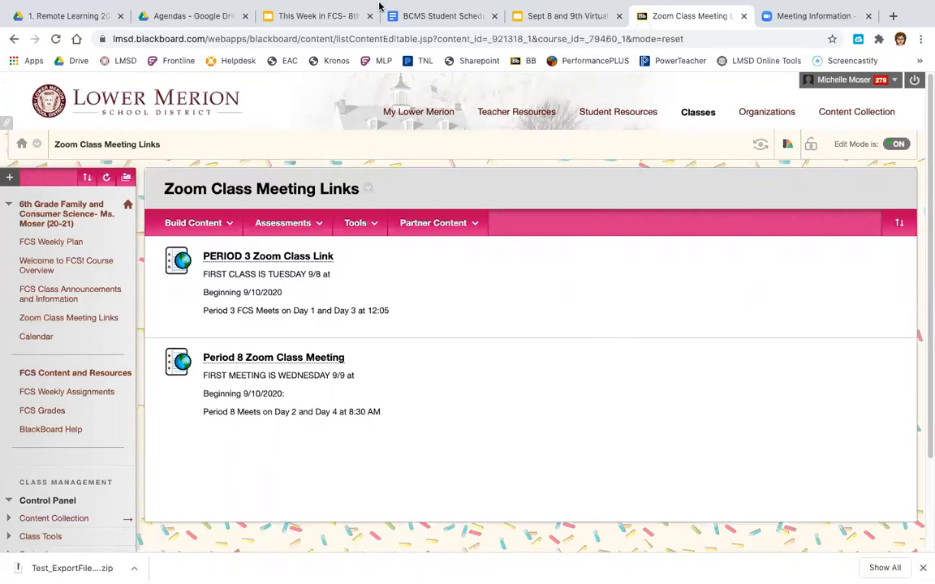
- Open the Zoom Class Meeting item of the 7th Grade Family and Consumer Science course to view its upcoming meetings
left_click(420, 116)
scroll(92, 492, "down", 3)
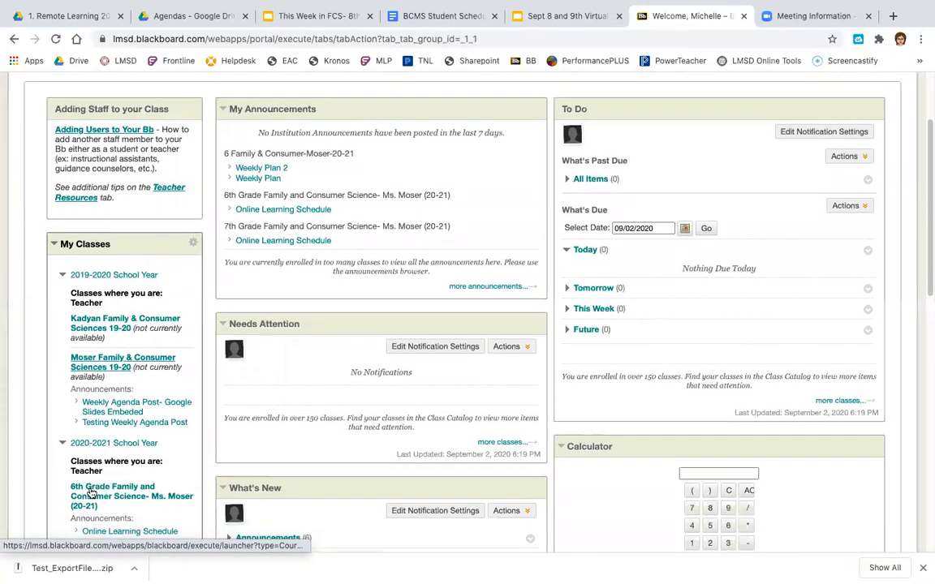
scroll(91, 493, "down", 1)
left_click(92, 459)
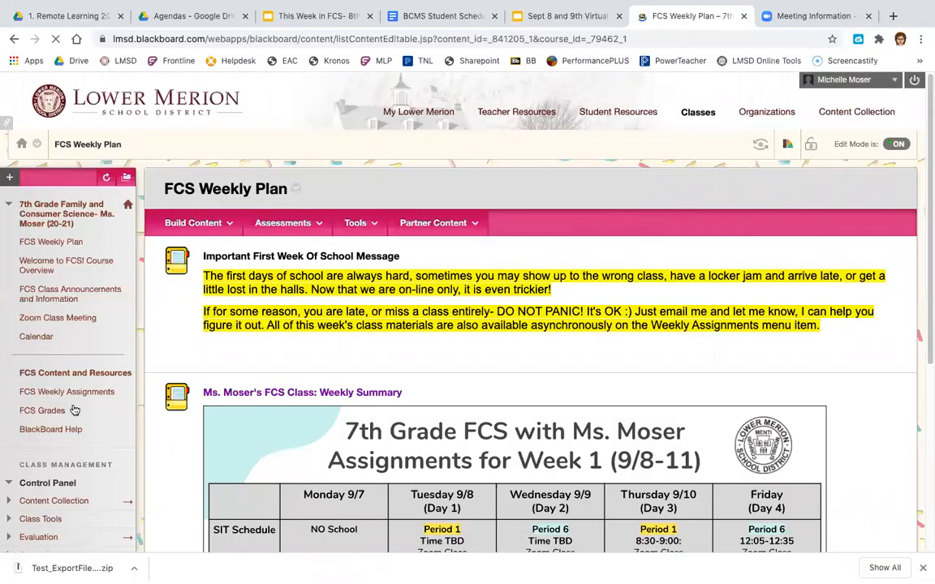
left_click(78, 319)
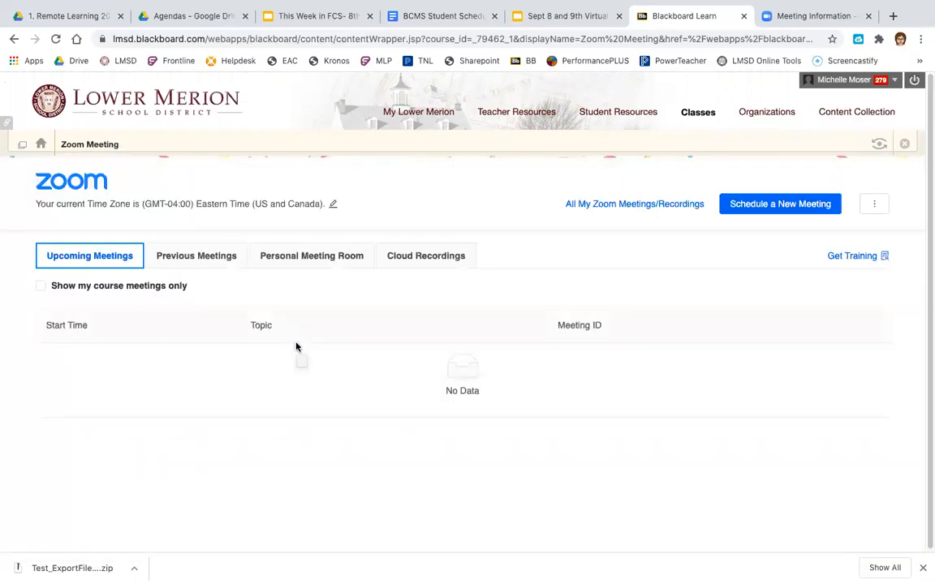
left_click(585, 515)
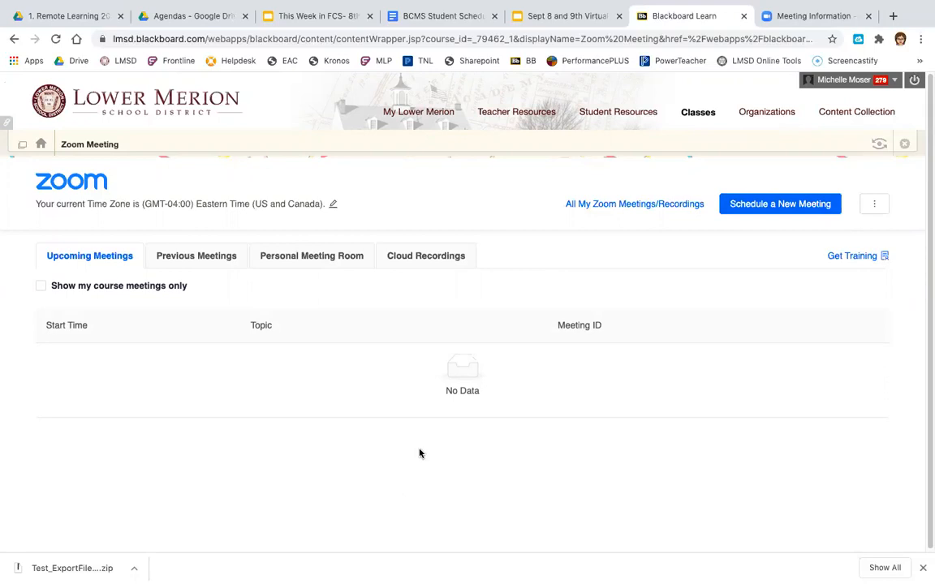
- Go back to the home page and open the 6th Grade Family and Consumer Science (20-21) course
left_click(405, 117)
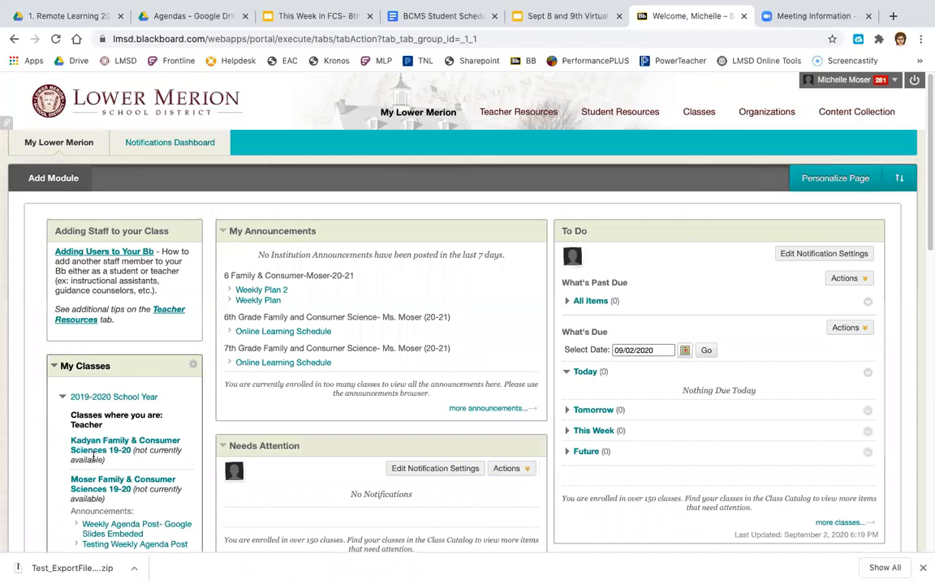
scroll(95, 457, "down", 5)
left_click(86, 449)
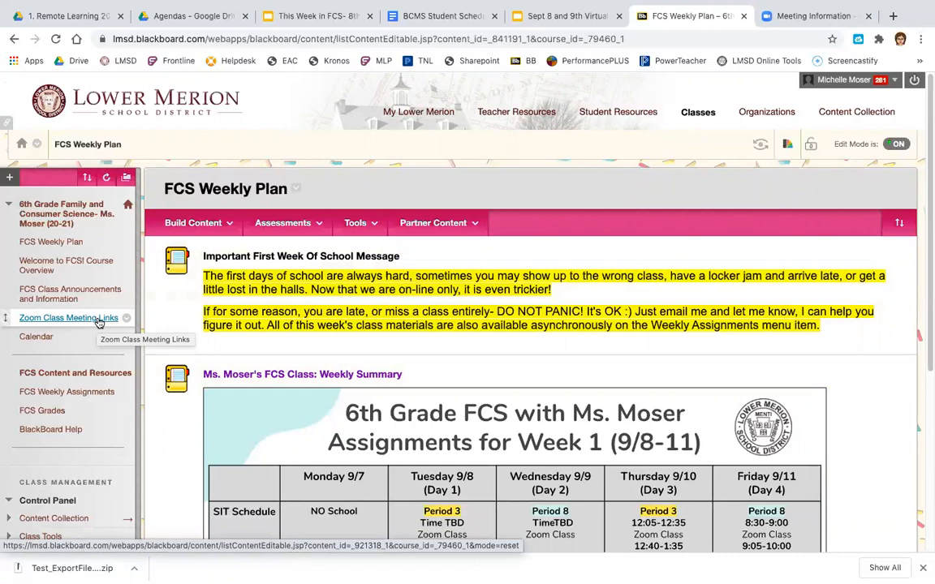
left_click(10, 177)
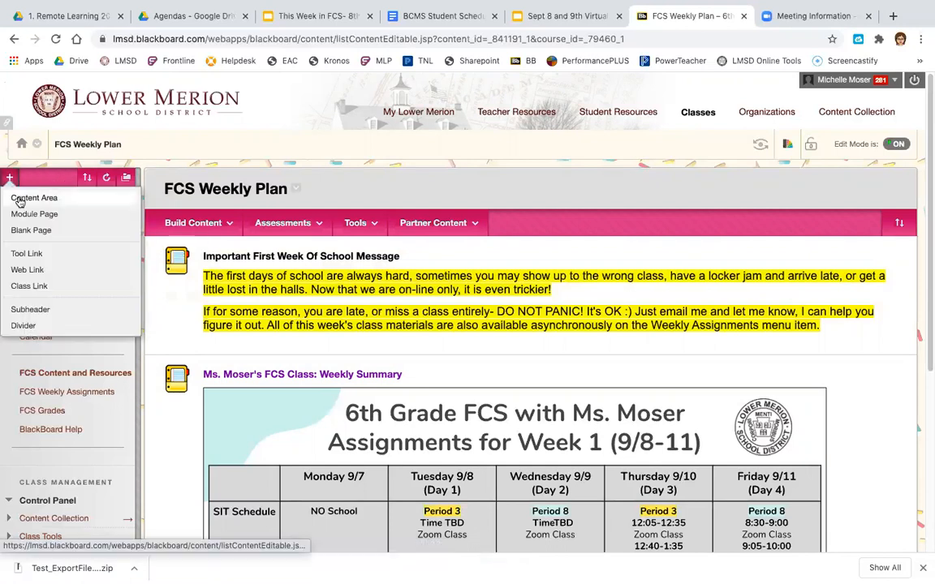
left_click(69, 198)
left_click(44, 232)
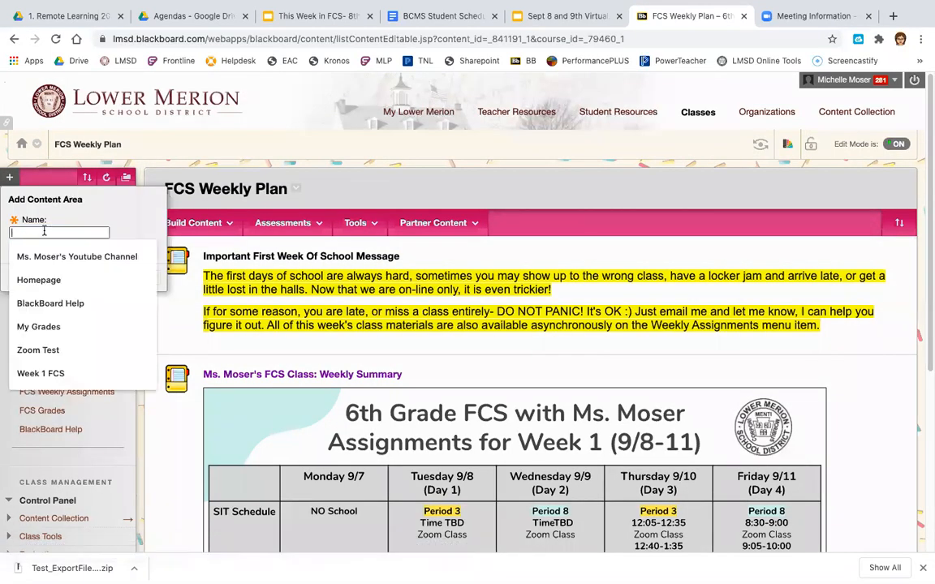
left_click(100, 193)
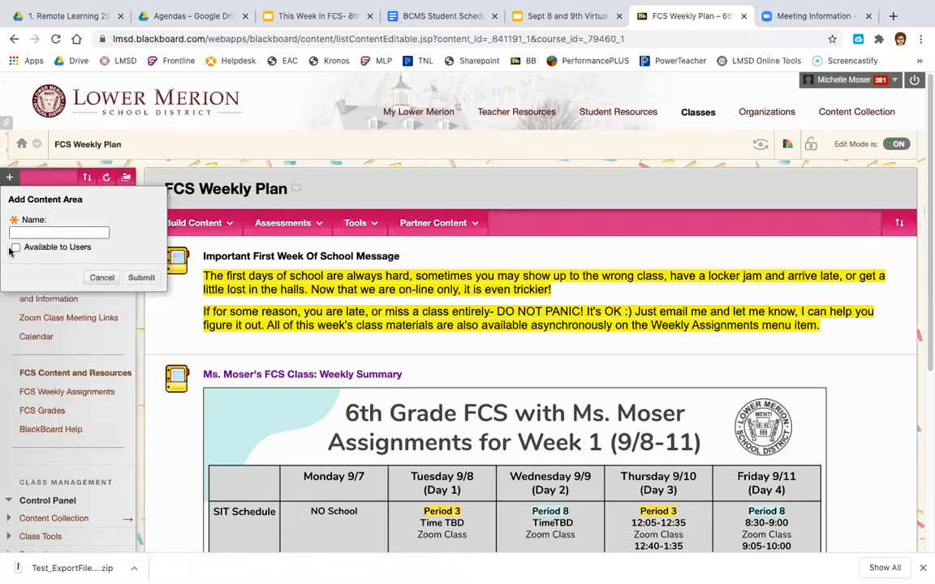
left_click(102, 278)
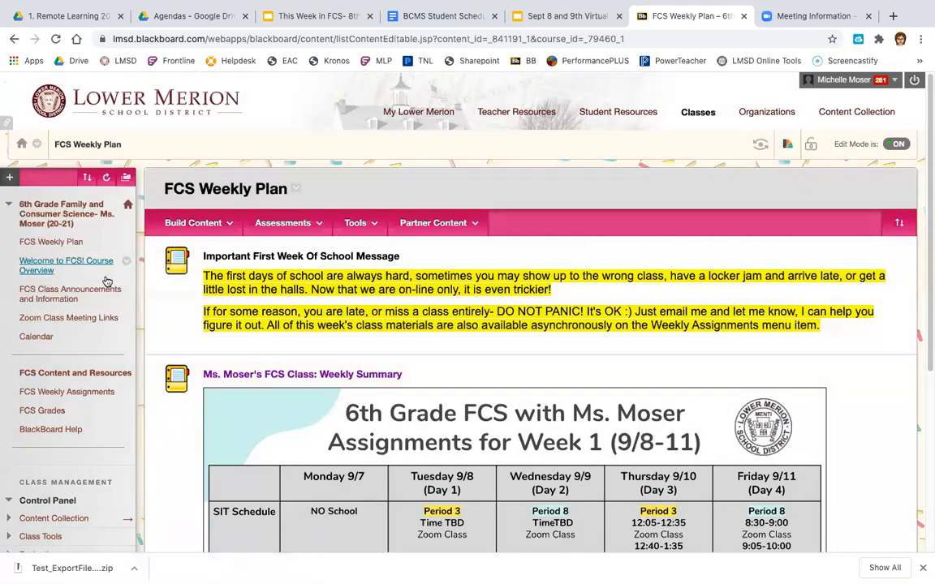
- Permit both guests and parents to access the Zoom Class Meeting Links item of the course
left_click(126, 319)
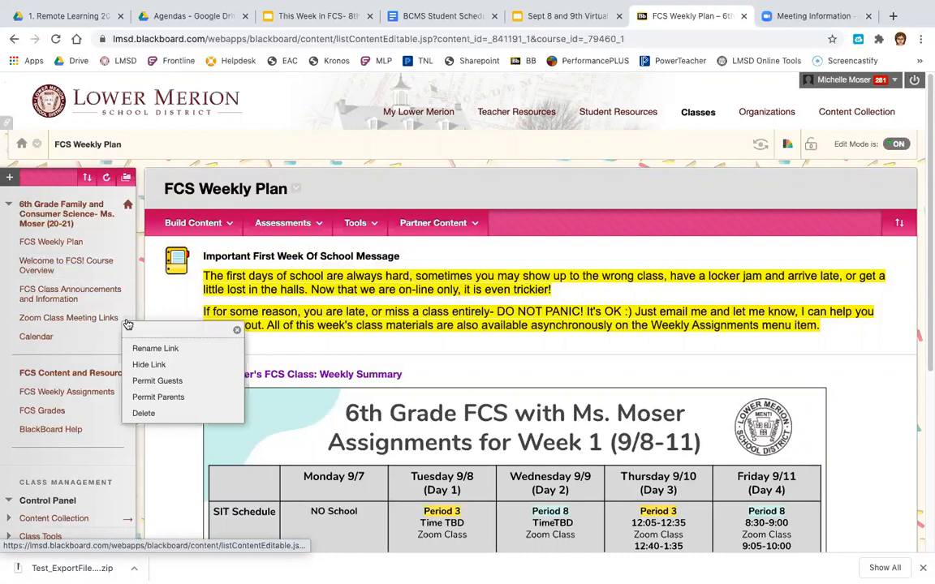
left_click(151, 380)
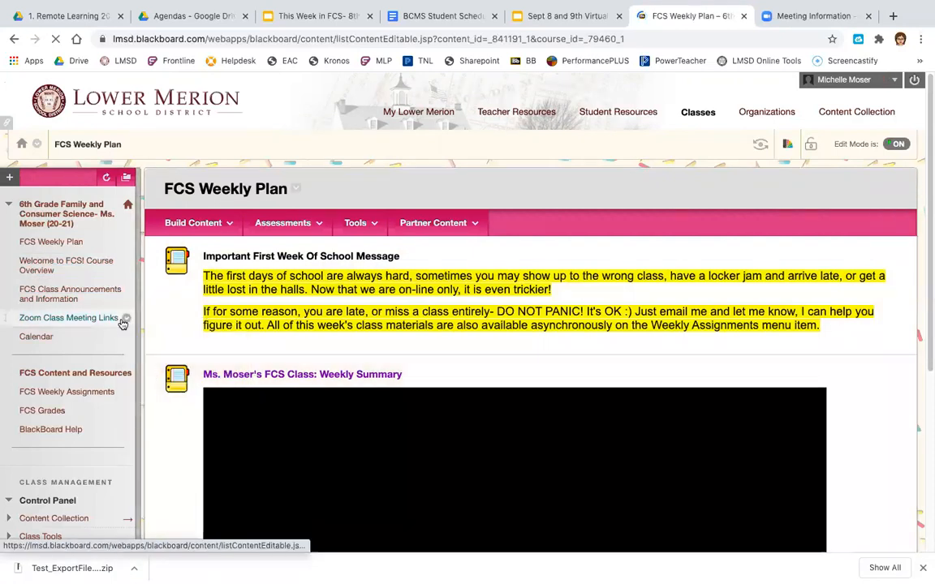
left_click(126, 318)
left_click(163, 397)
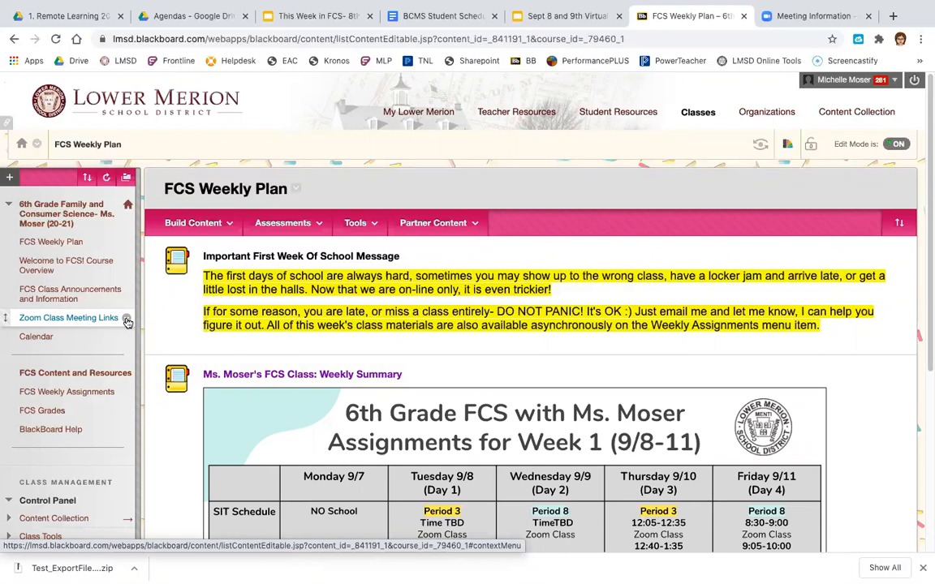
- Deny guests access to the Zoom Class Meeting Links item and bring up its access options
left_click(127, 321)
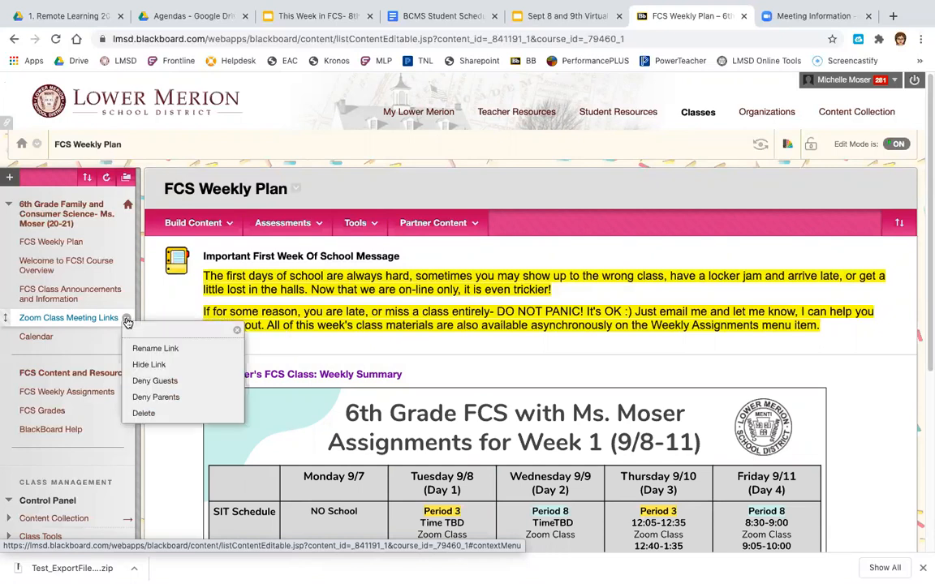
left_click(177, 381)
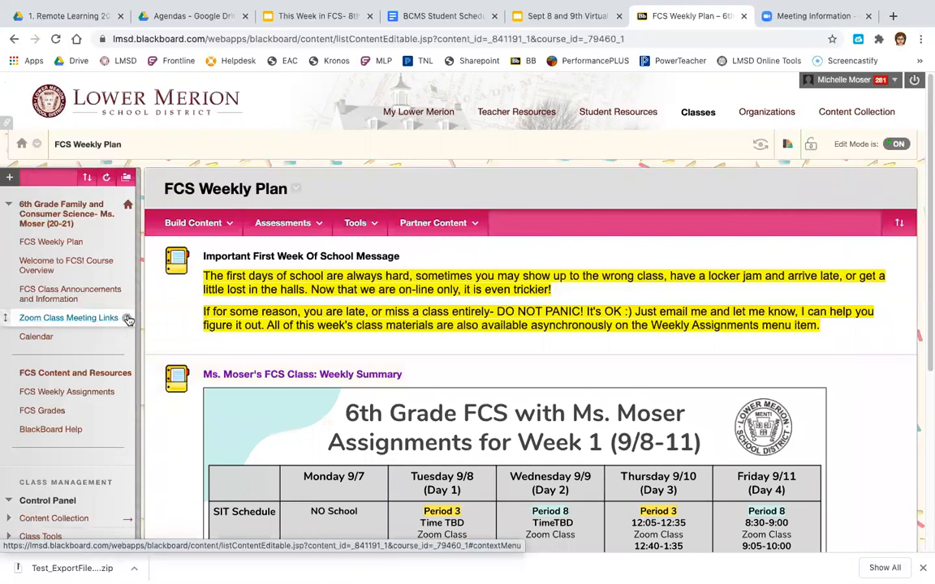
left_click(126, 318)
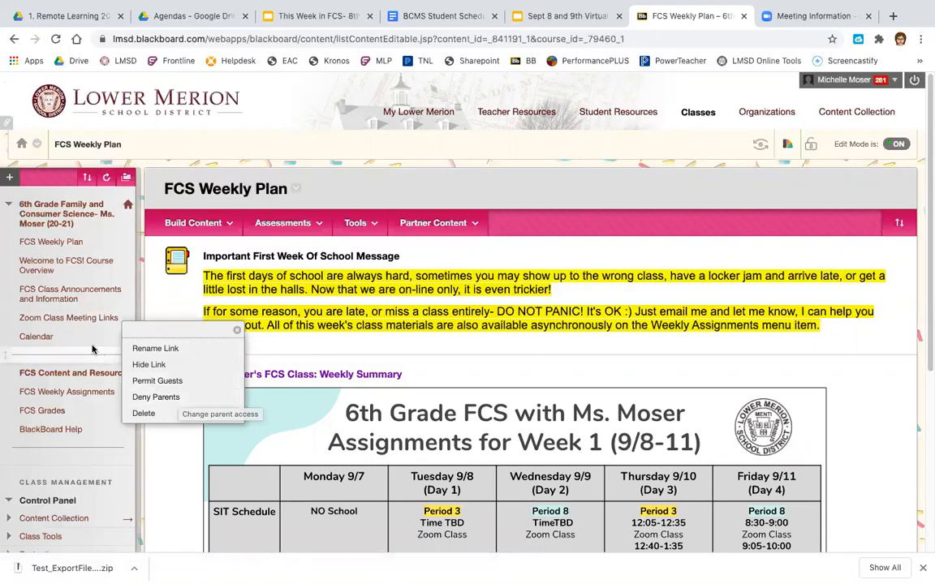
- Open the Zoom Class Meeting Links content area of the 6th grade course
left_click(35, 337)
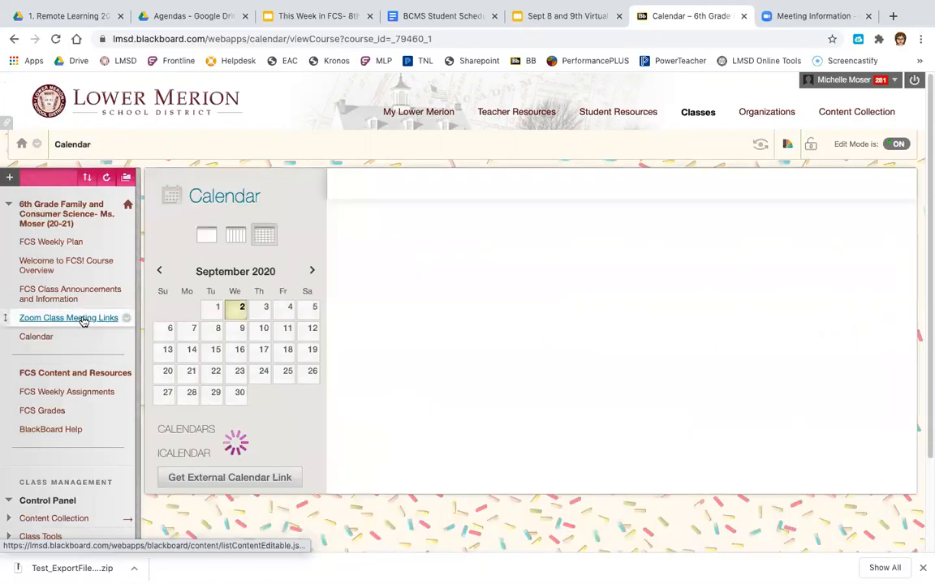
left_click(83, 320)
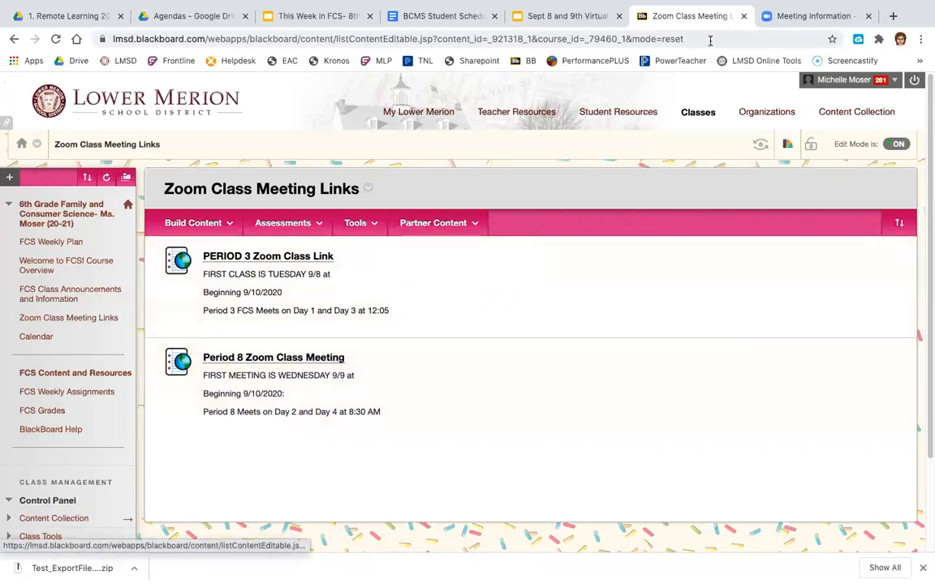
- Switch to the Zoom meeting details and open the FCS Zoom Room meeting for editing across all recurring meetings
left_click(788, 17)
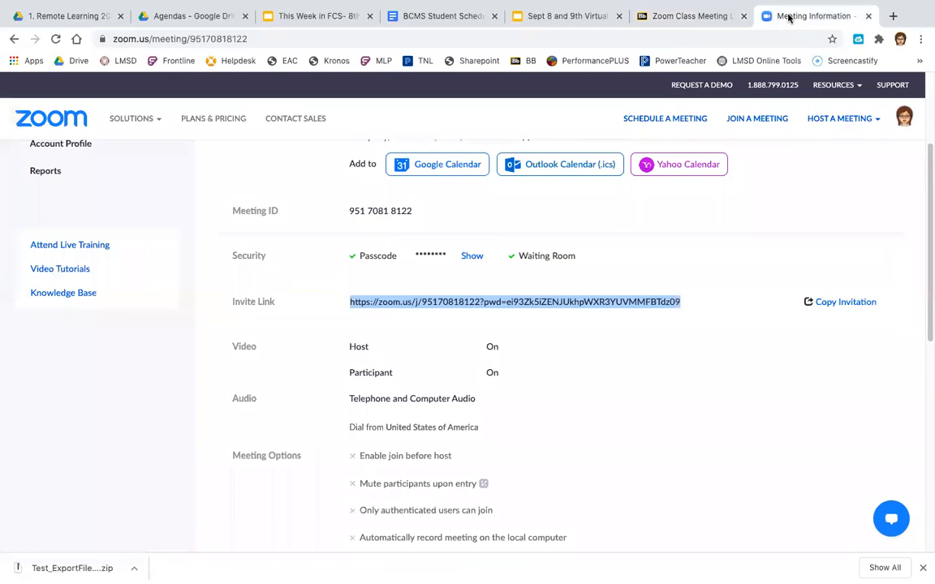
left_click(710, 378)
scroll(711, 378, "up", 1)
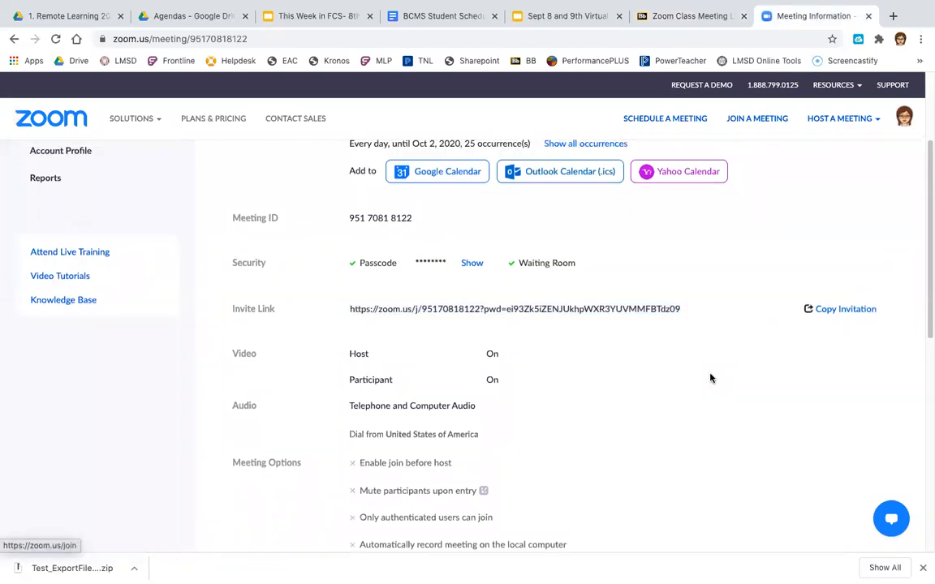
scroll(710, 378, "up", 2)
scroll(710, 377, "up", 2)
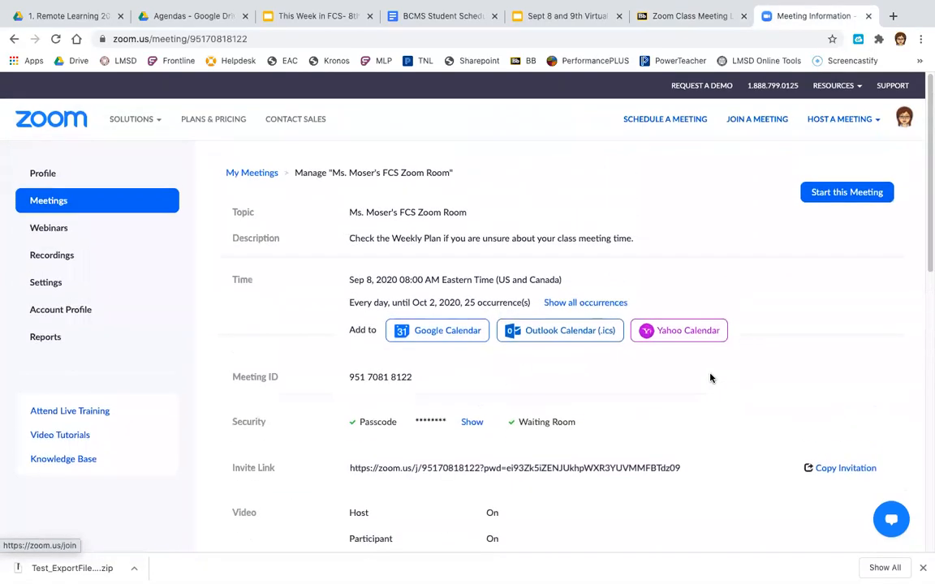
scroll(710, 377, "down", 10)
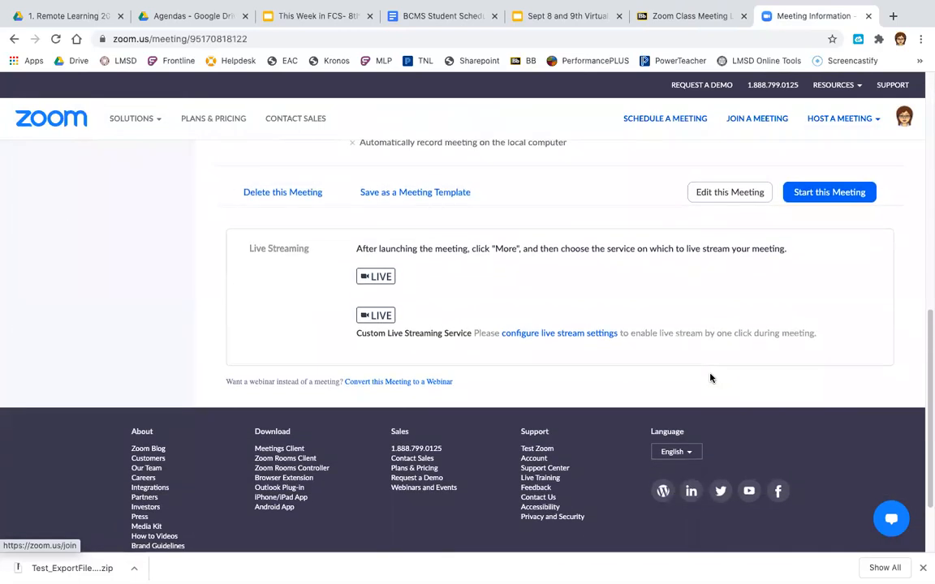
left_click(724, 192)
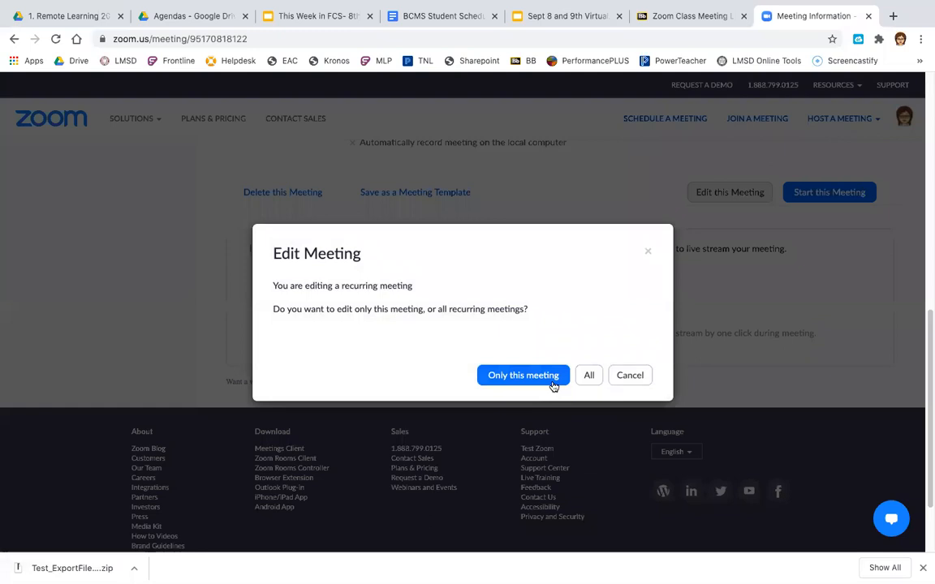
left_click(592, 376)
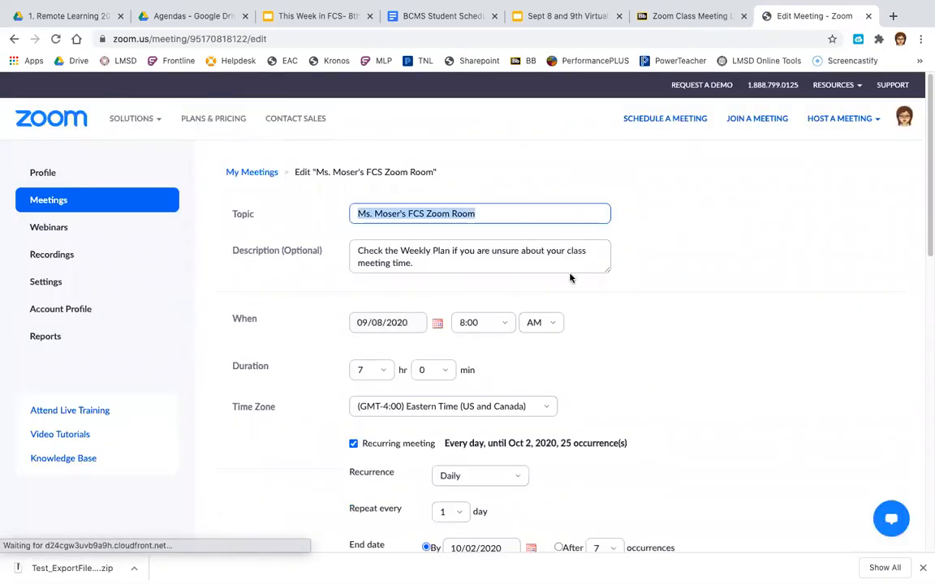
- Review the meeting's topic, description, start time, duration, recurrence, security, video, audio and other options, and return to the meeting details
left_click(569, 216)
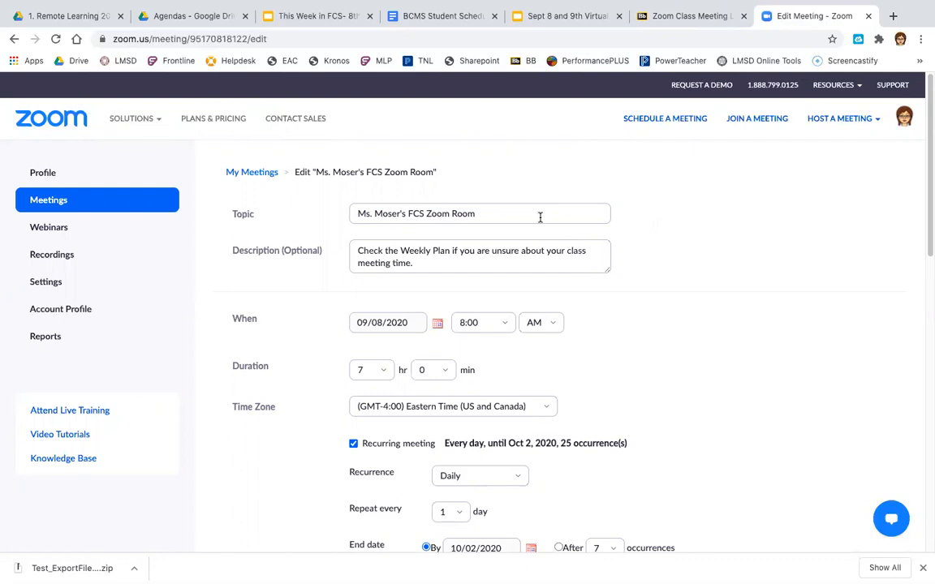
scroll(673, 235, "down", 1)
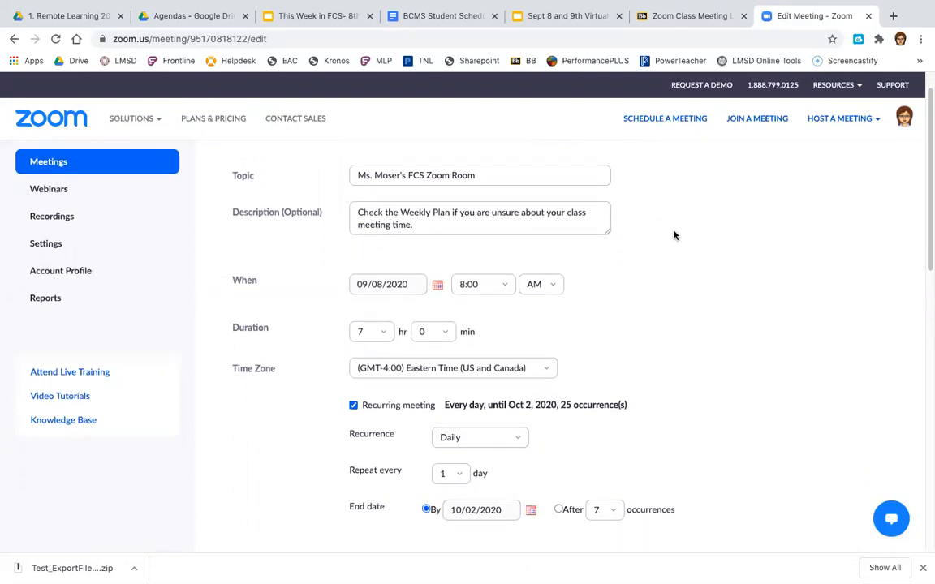
scroll(673, 236, "up", 1)
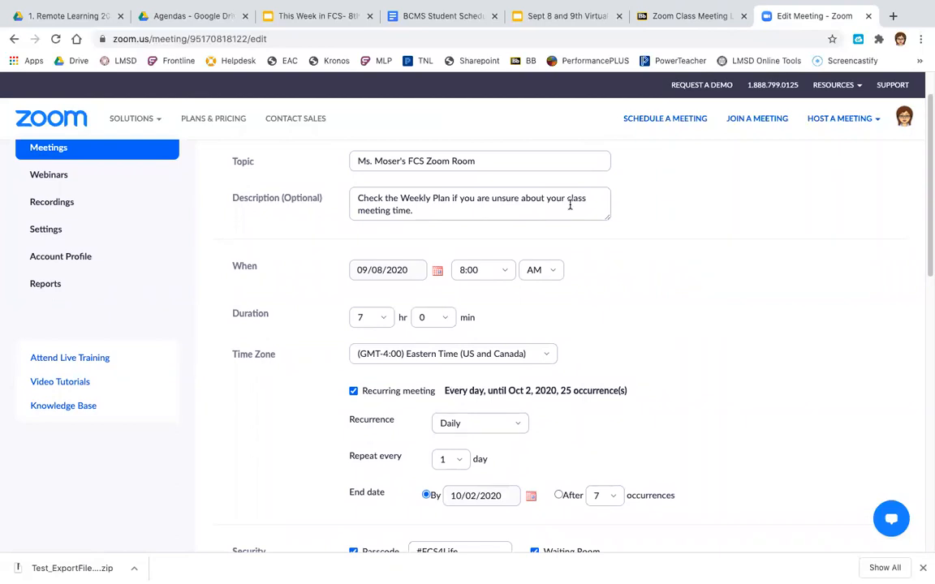
scroll(610, 285, "down", 1)
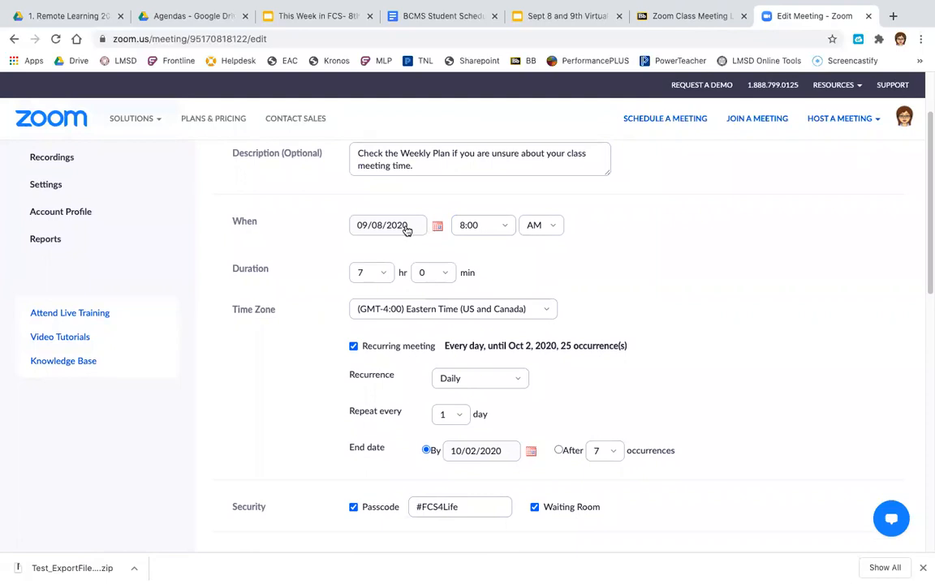
left_click(467, 225)
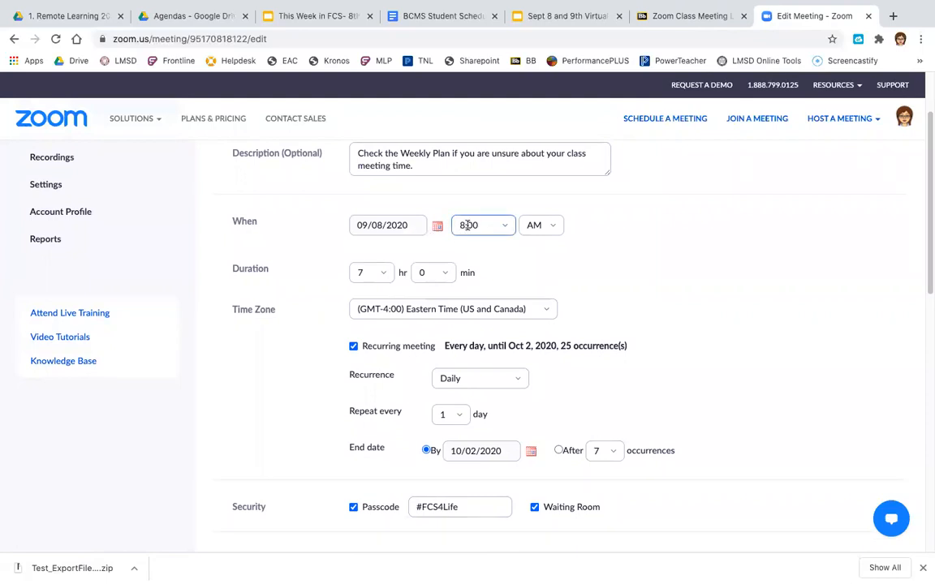
left_click(384, 278)
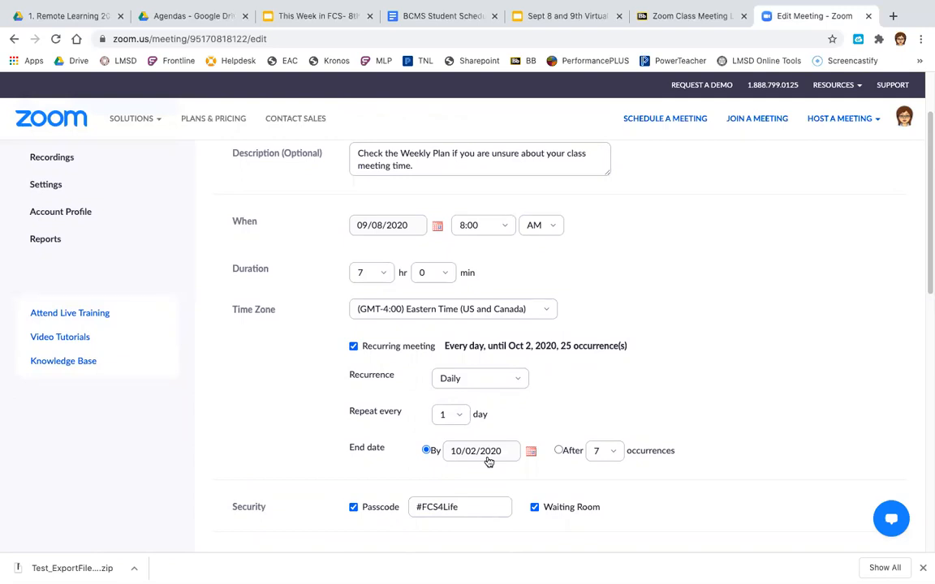
scroll(500, 451, "down", 3)
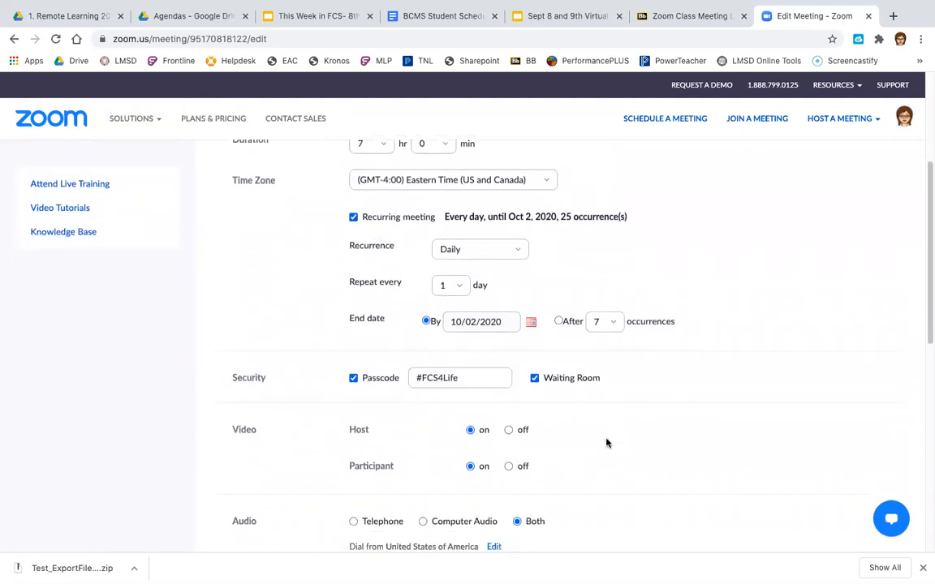
scroll(606, 442, "down", 5)
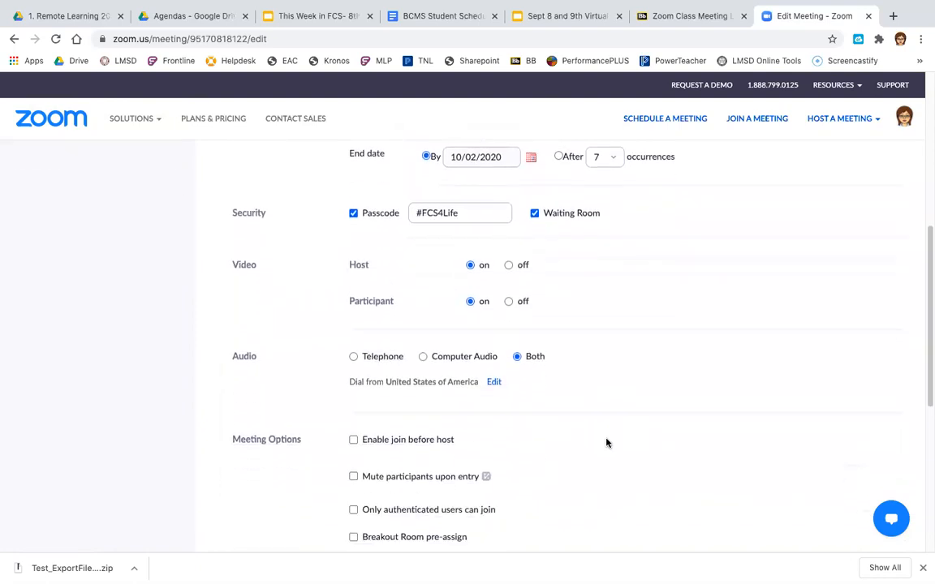
scroll(606, 442, "down", 6)
left_click(375, 414)
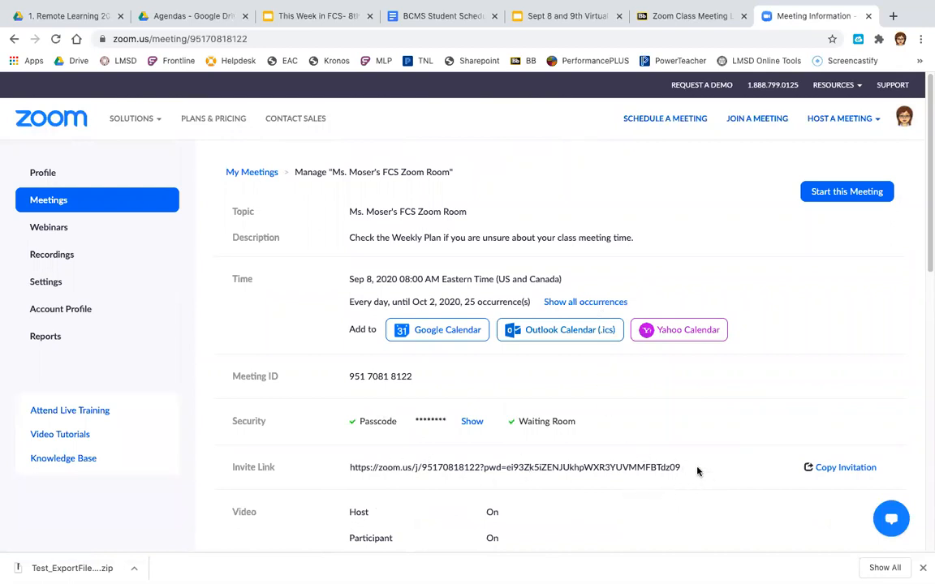
- Copy the complete invite link from the recurring FCS Zoom Room meeting details
left_click_drag(689, 469, 487, 463)
left_click(488, 463)
left_click_drag(347, 469, 514, 469)
left_click(517, 471)
triple_click(679, 463)
left_click(687, 467)
triple_click(681, 466)
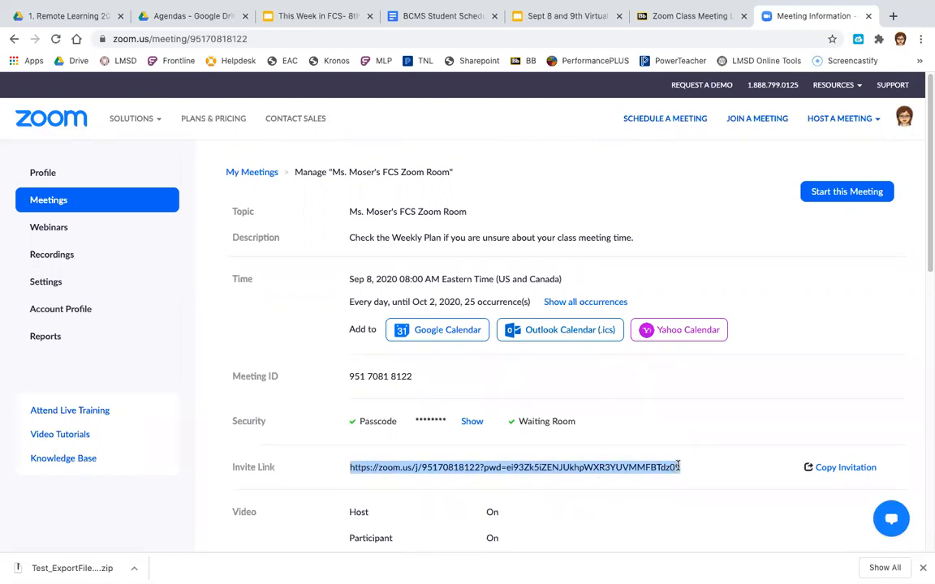
left_click(680, 469)
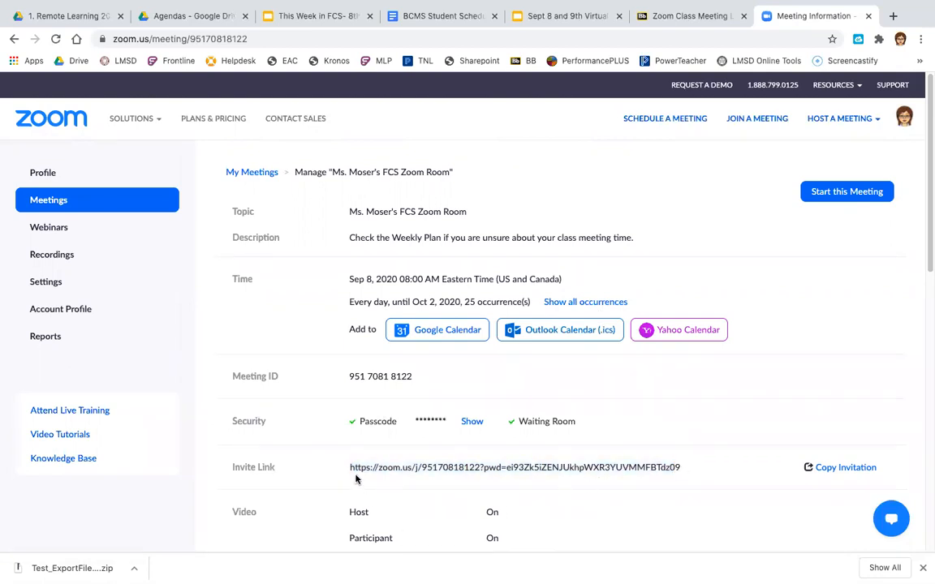
left_click_drag(351, 468, 677, 468)
left_click(684, 468)
triple_click(678, 467)
key("ctrl+c")
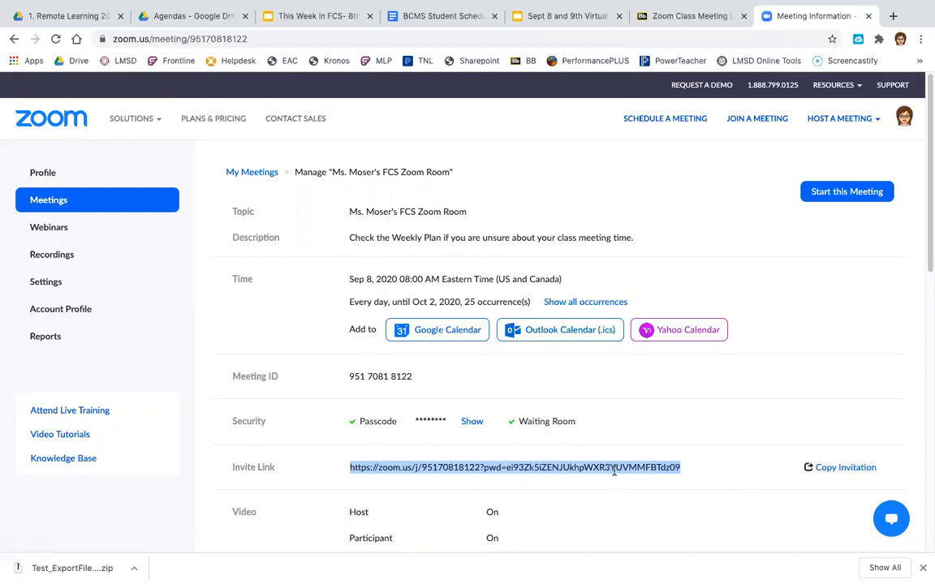
- Switch to the Blackboard course and start creating a web link in the Zoom Class Meeting Links area
left_click(666, 16)
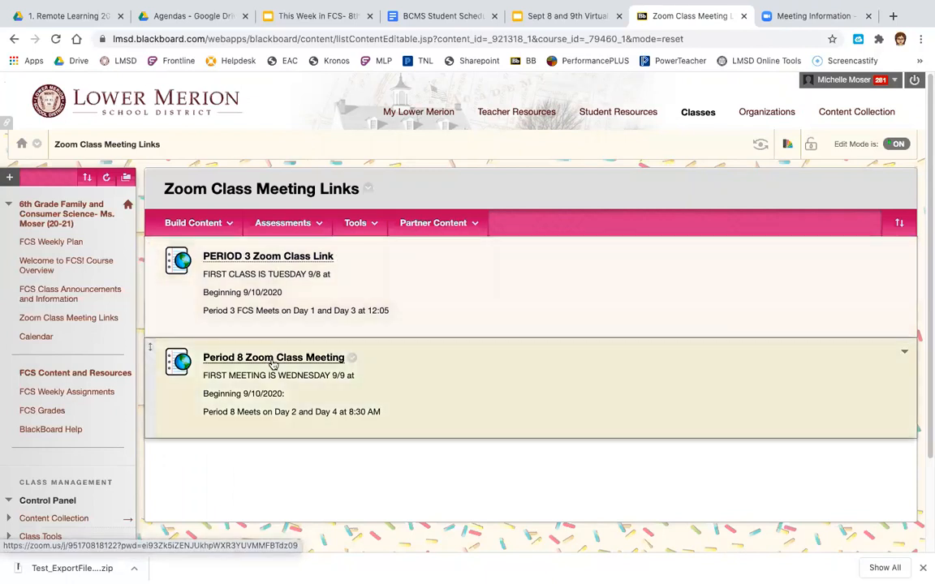
left_click(208, 220)
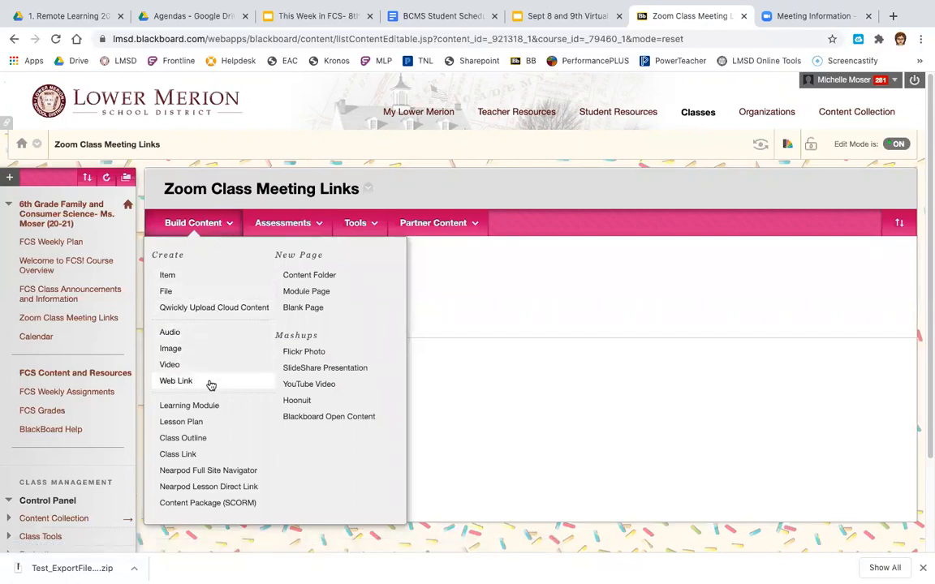
left_click(177, 382)
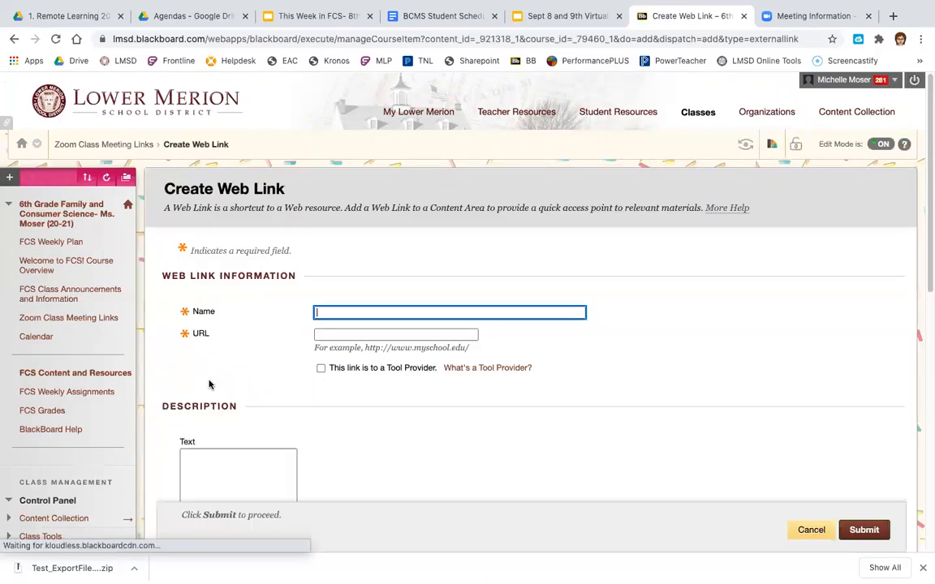
- Name the web link as the teacher's Homeroom and paste the copied Zoom invite link as its URL
left_click(347, 312)
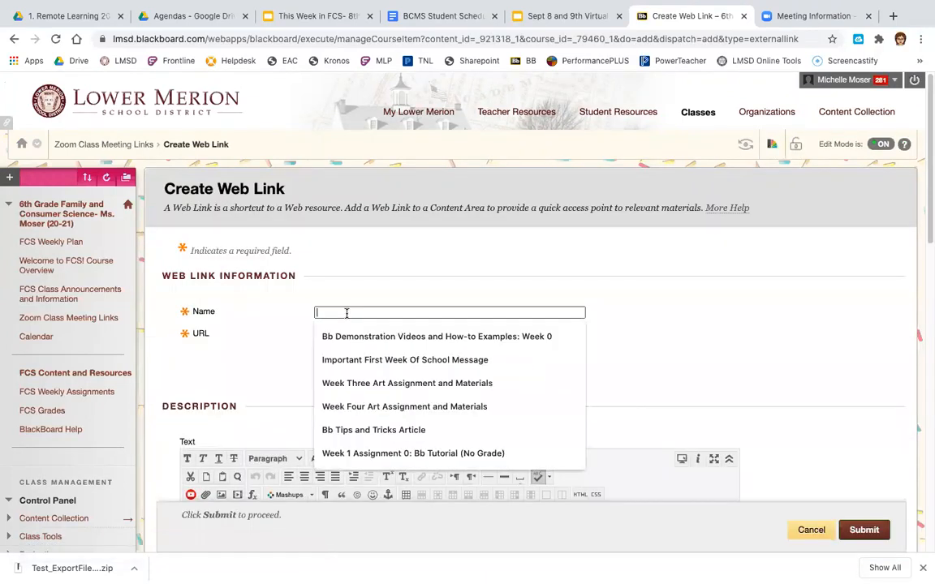
type("H")
key("BackSpace")
type("M")
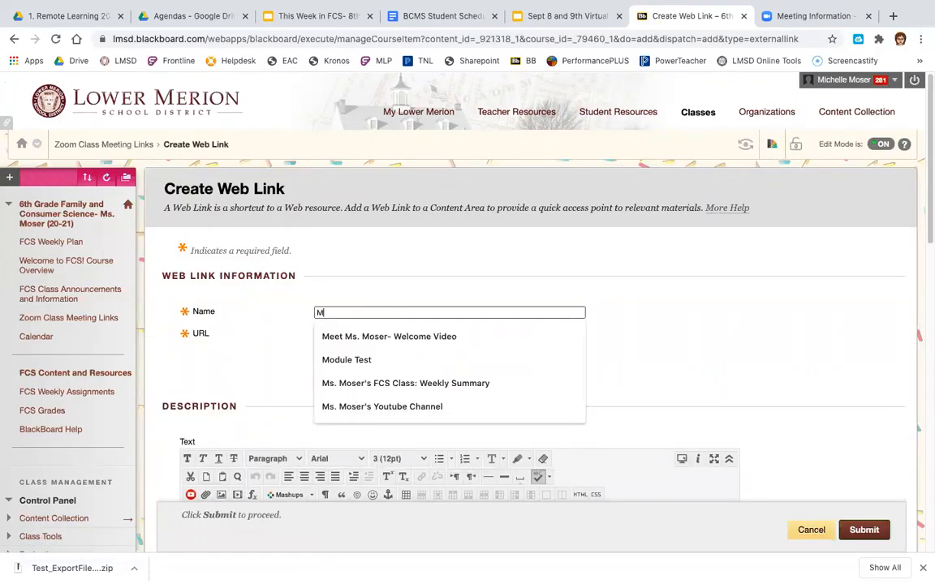
type("s. Mos")
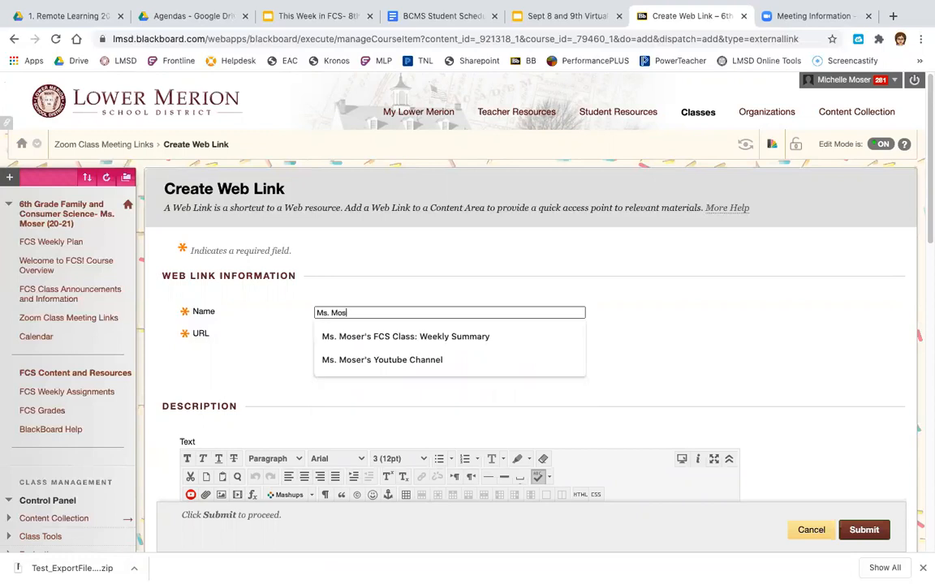
type("er's Homeroom")
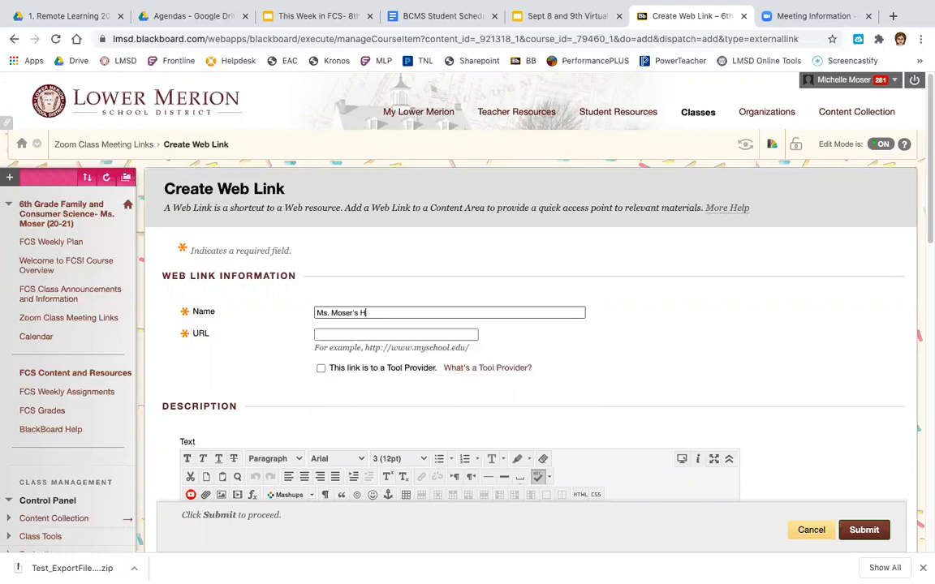
left_click(350, 335)
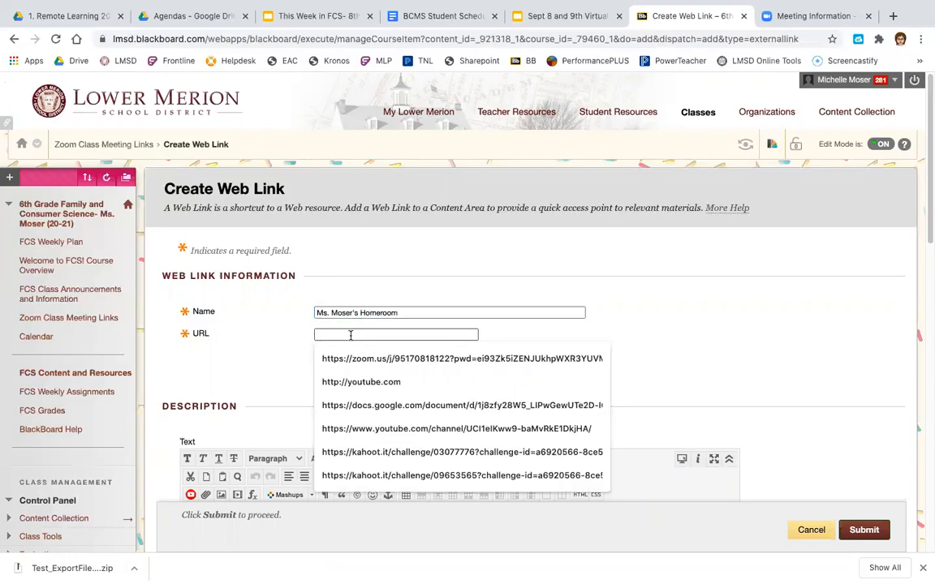
key("ctrl+v")
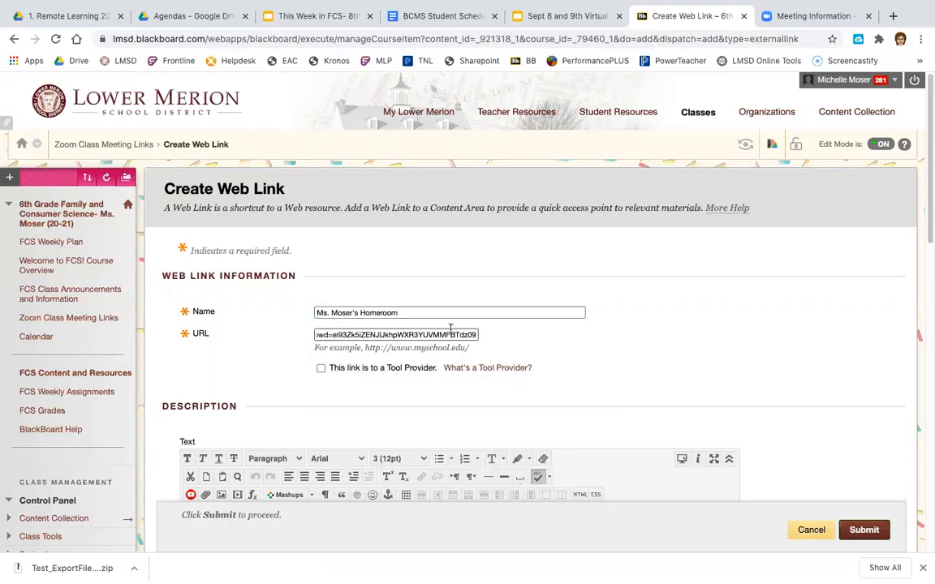
- Enter the description "Homeroom meets EVERYDAY at 8:00 AM" and submit the web link
scroll(560, 357, "down", 3)
left_click(411, 396)
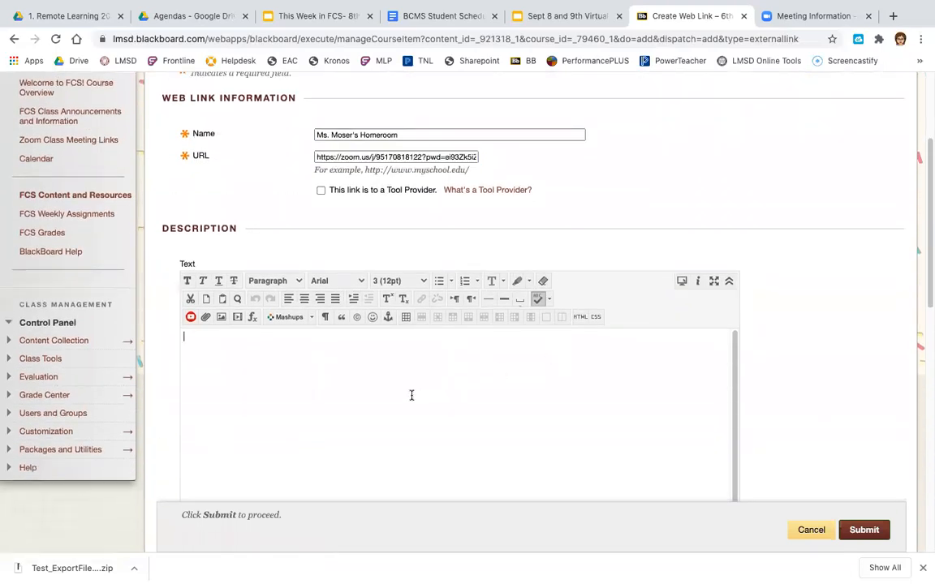
type("Home")
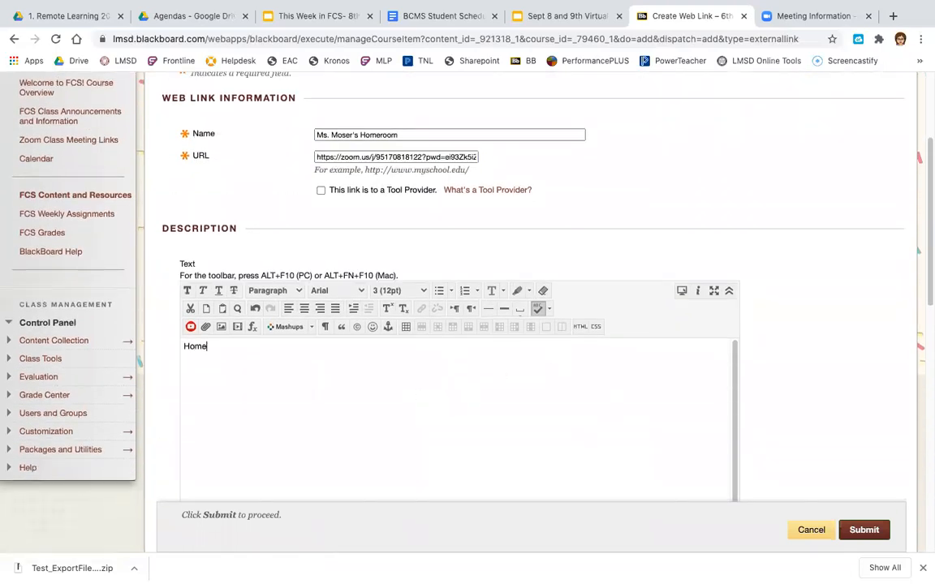
type("room meets E")
type("RE")
key("BackSpace")
key("BackSpace")
type("VERYDAY at 8:00")
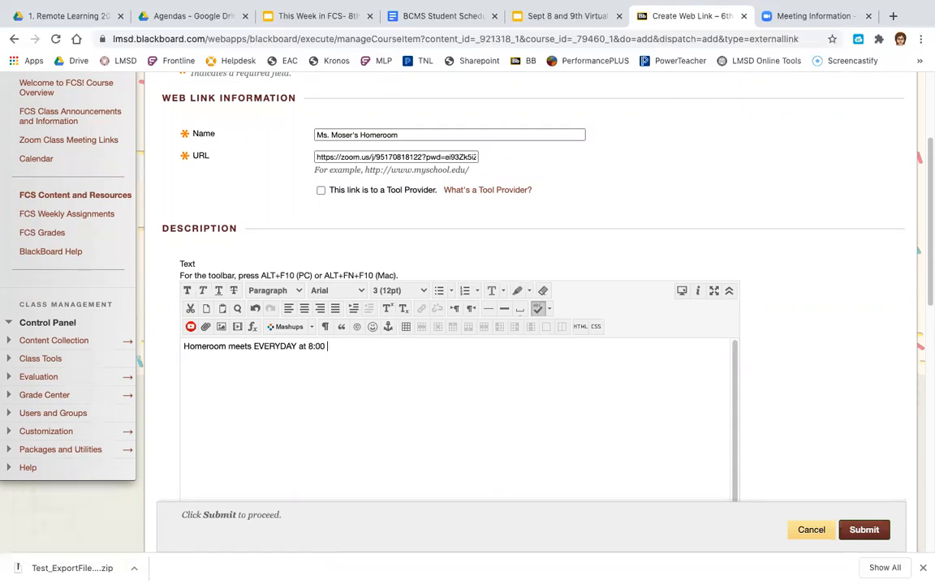
type(" AM")
scroll(818, 351, "down", 3)
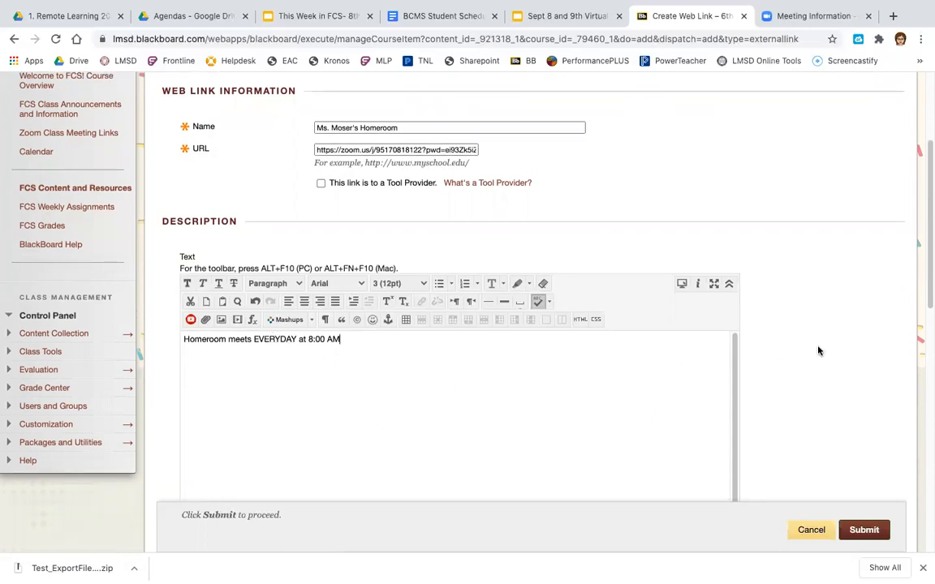
scroll(818, 350, "up", 2)
left_click(863, 530)
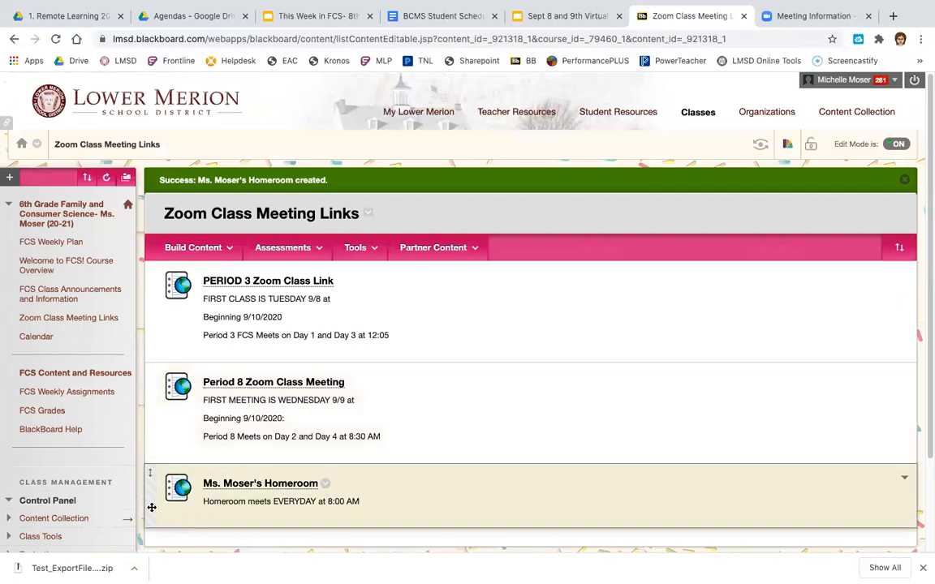
- Move the homeroom link above the PERIOD 3 Zoom Class Link and open Zoom Class Meeting Links in student preview
left_click_drag(151, 508, 172, 307)
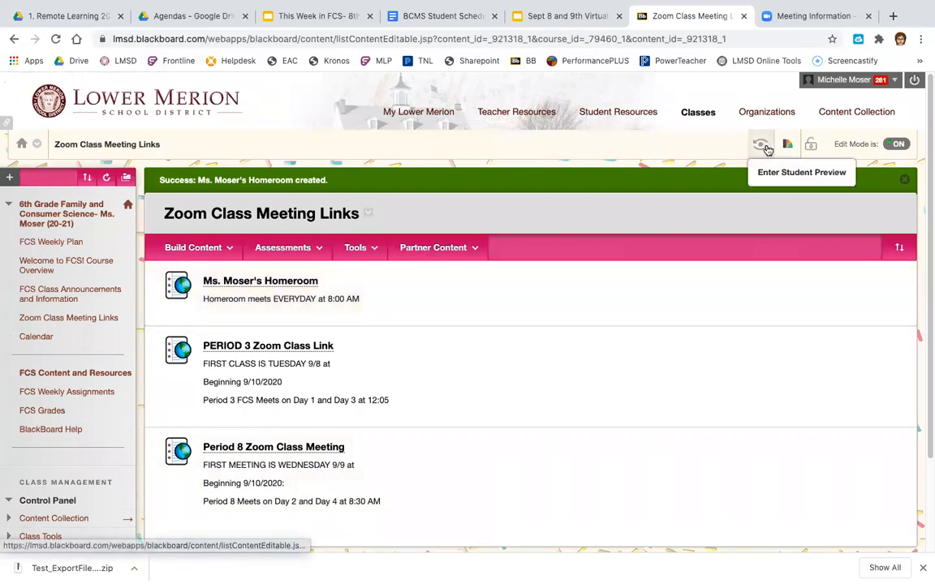
left_click(764, 150)
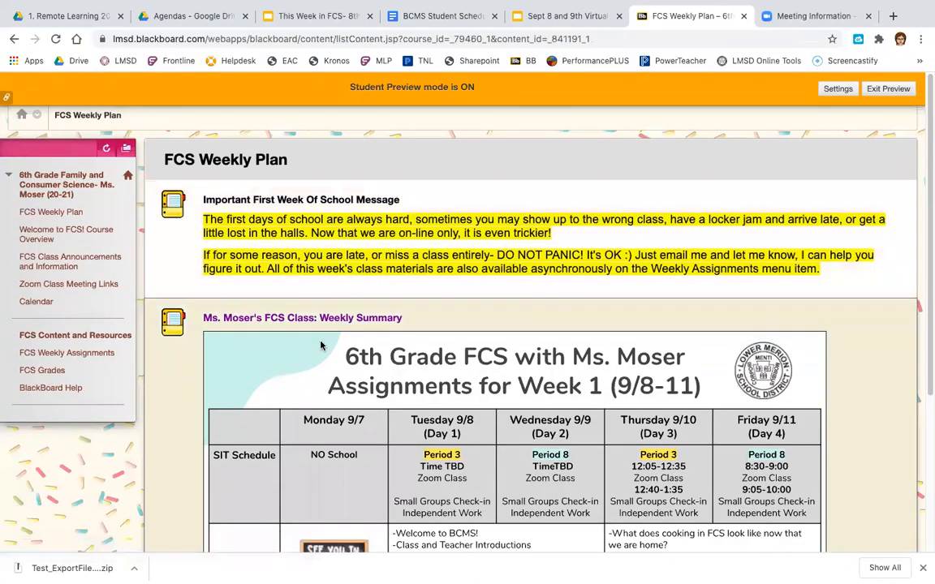
left_click(74, 284)
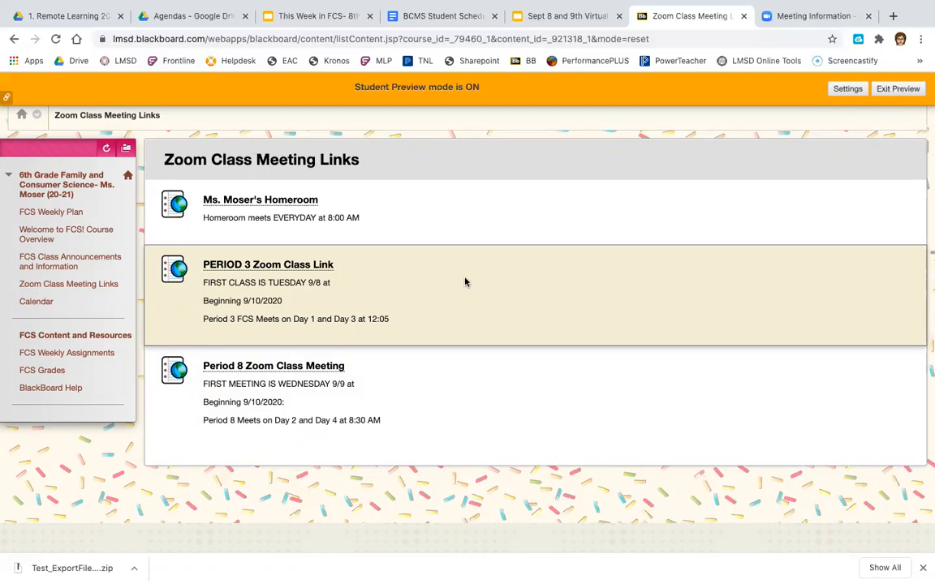
- Look at the FCS Zoom Room meeting details in Zoom and return to the Blackboard student preview
left_click(812, 15)
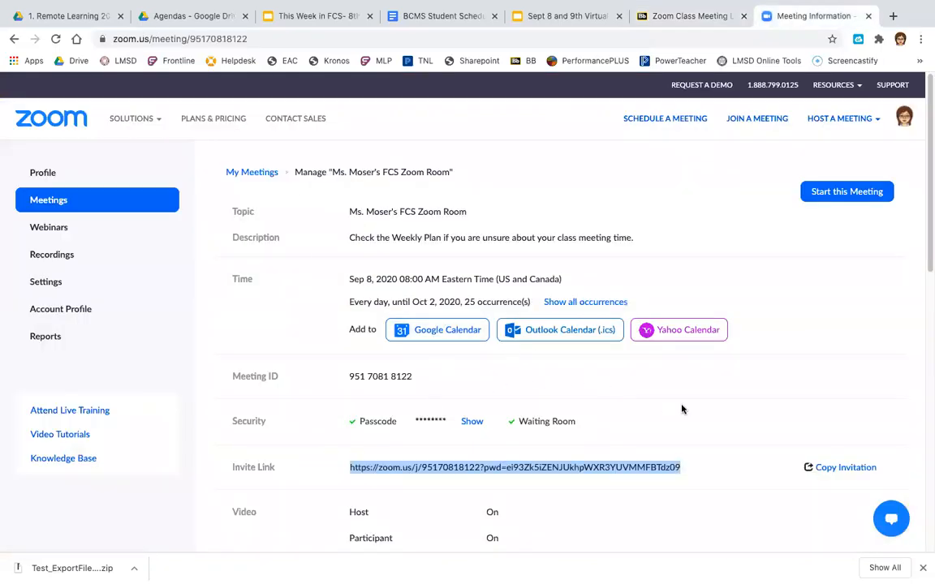
left_click(613, 365)
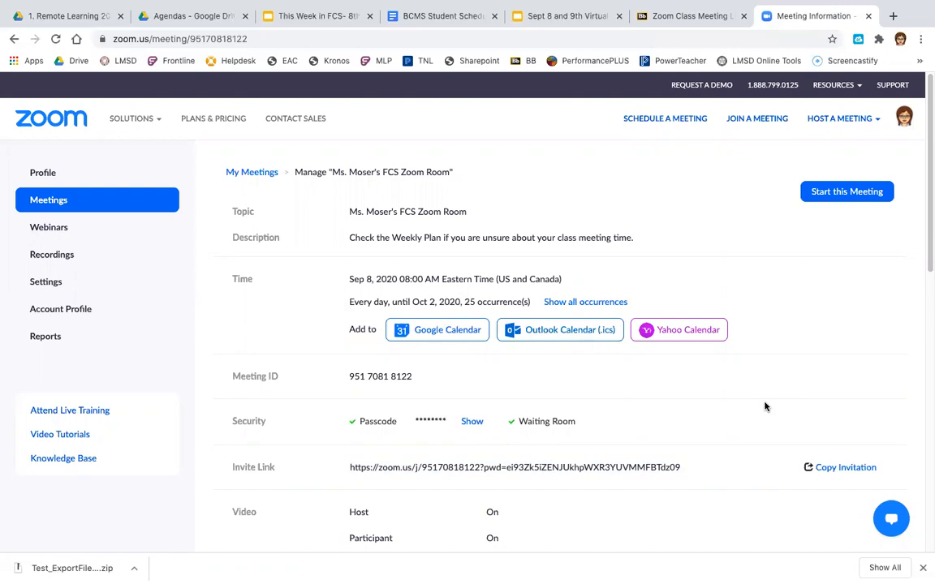
left_click(687, 16)
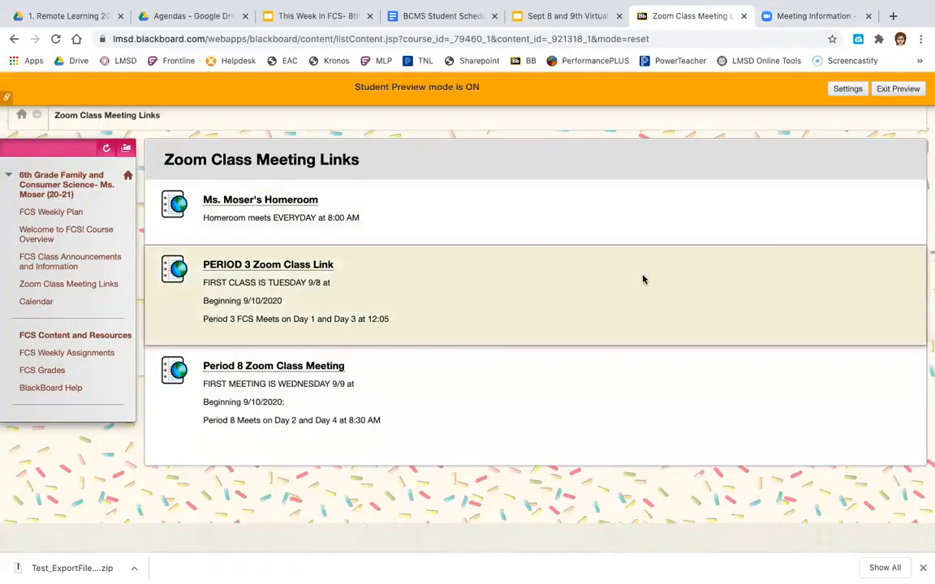